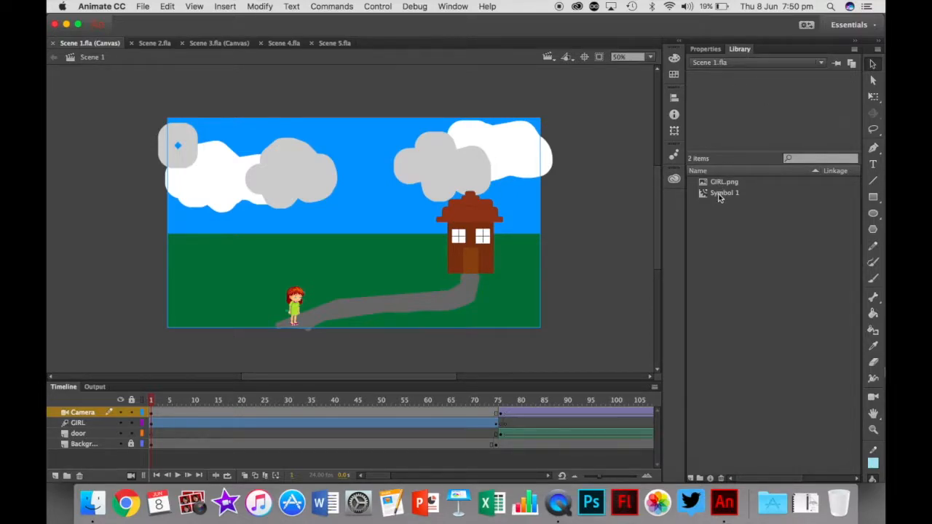
Look over the Scene 2 and Scene 3 documents with their library items, and return to Scene 1
{"action": "left_click", "coordinate": [152, 44]}
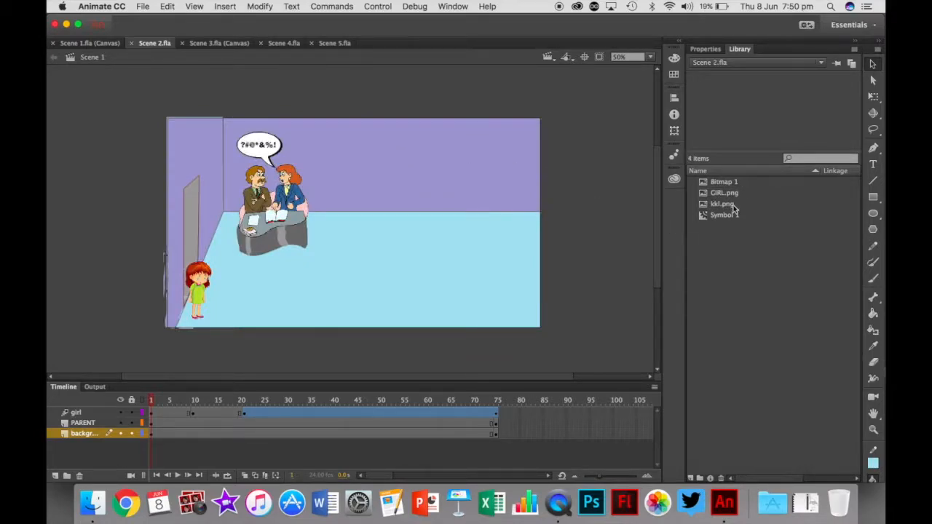
{"action": "left_click", "coordinate": [204, 45]}
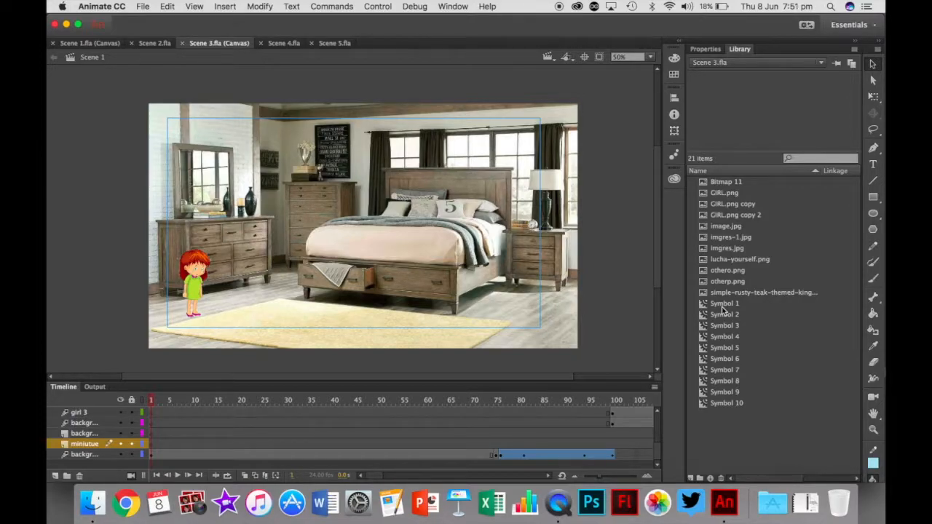
{"action": "left_click", "coordinate": [83, 45]}
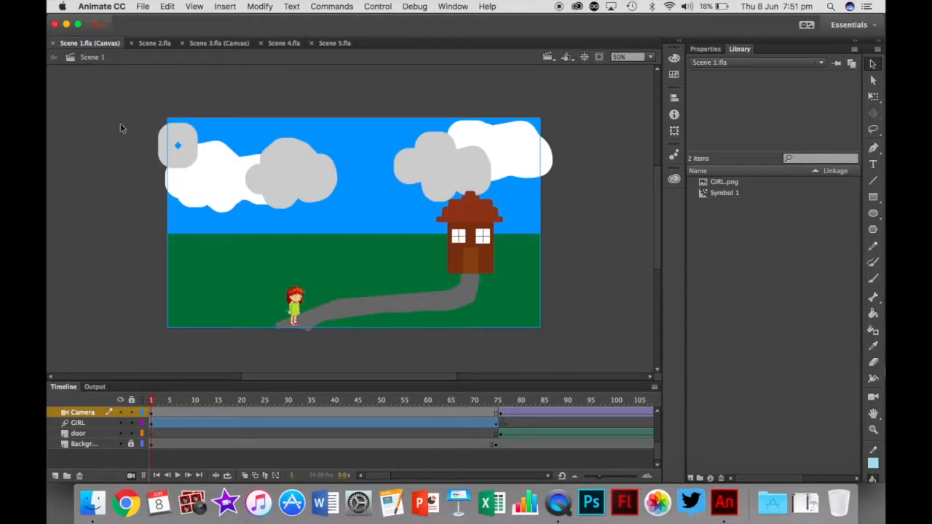
Set up an animated GIF export of Scene 1, keeping the GIF format and setting looping to Once
{"action": "left_click", "coordinate": [143, 8]}
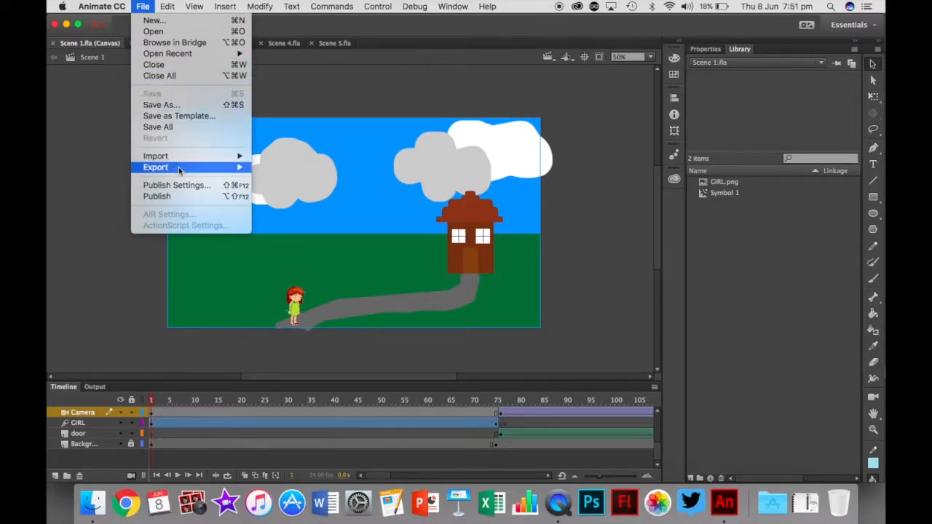
{"action": "mouse_move", "coordinate": [180, 172]}
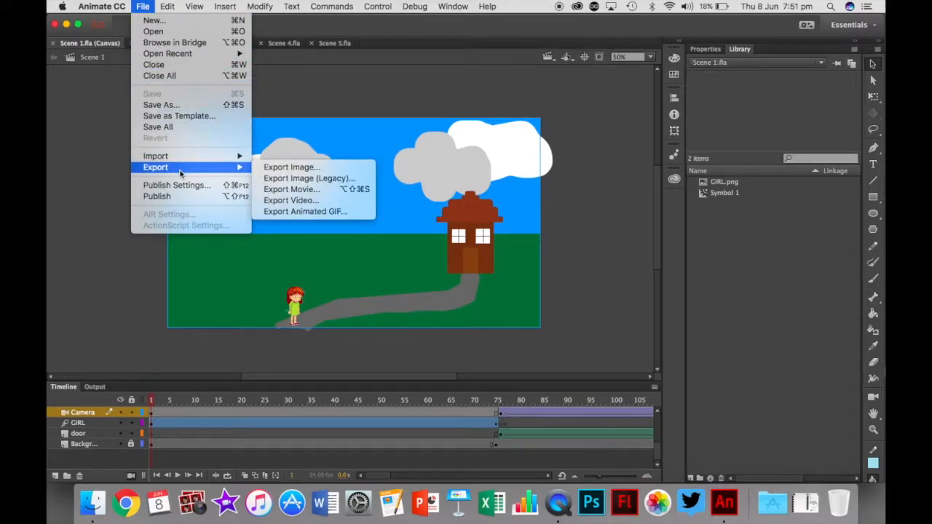
{"action": "left_click", "coordinate": [286, 212]}
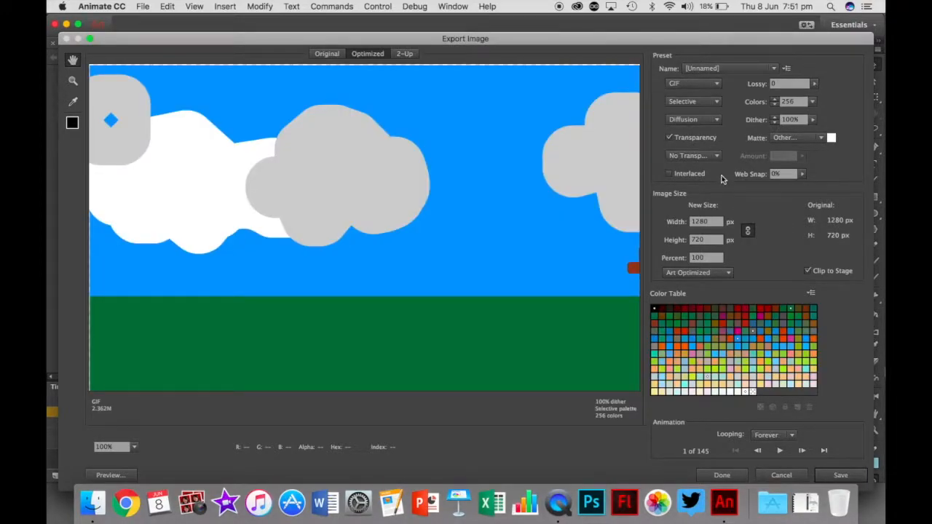
{"action": "left_click", "coordinate": [718, 85]}
{"action": "left_click", "coordinate": [724, 89]}
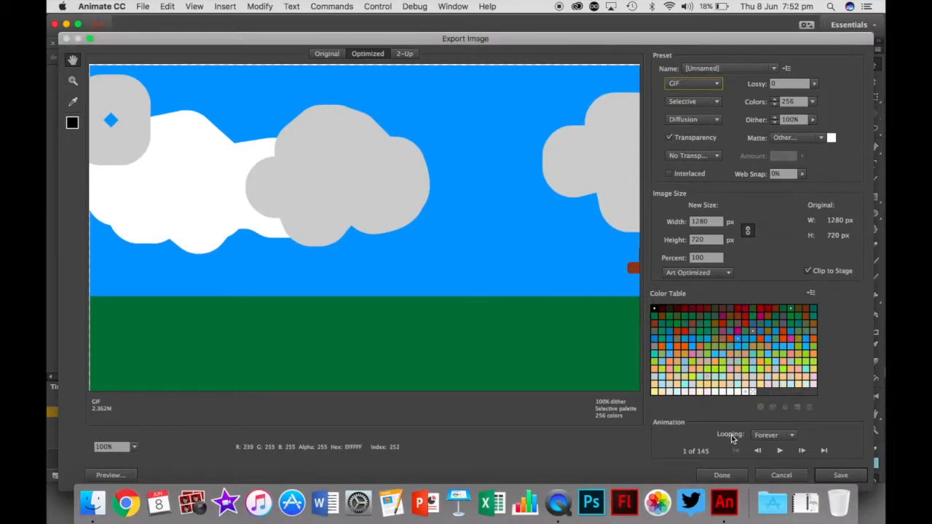
{"action": "left_click", "coordinate": [770, 436]}
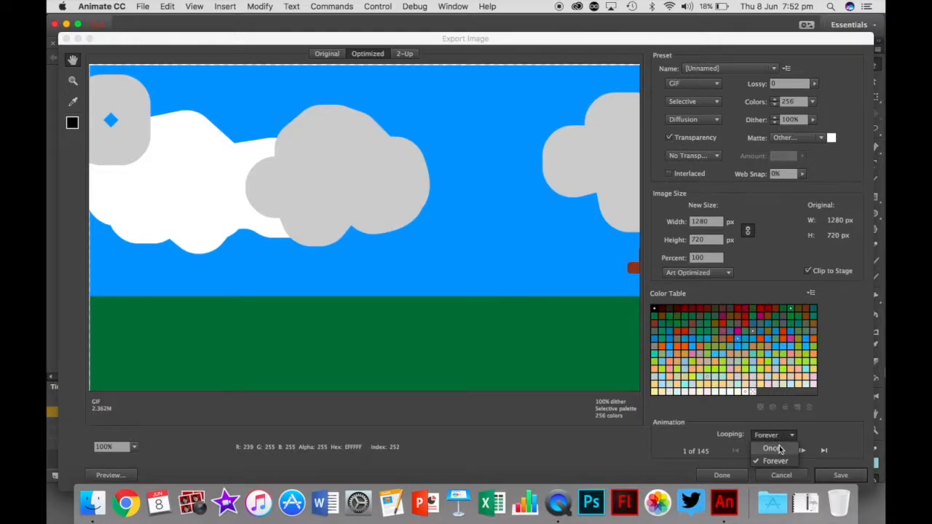
{"action": "left_click", "coordinate": [778, 446]}
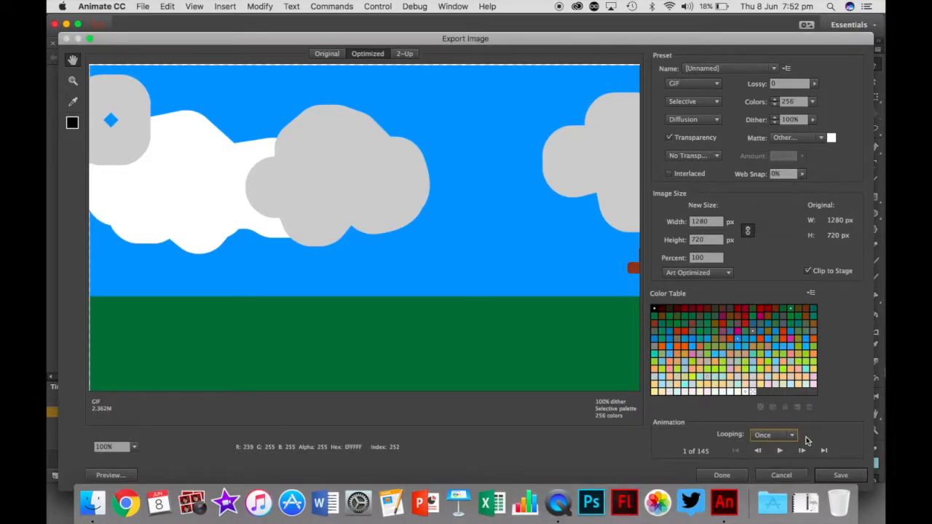
Save the exported GIF as Scene 1 in the GIF Files folder on the Desktop, replacing the existing file
{"action": "left_click", "coordinate": [837, 475]}
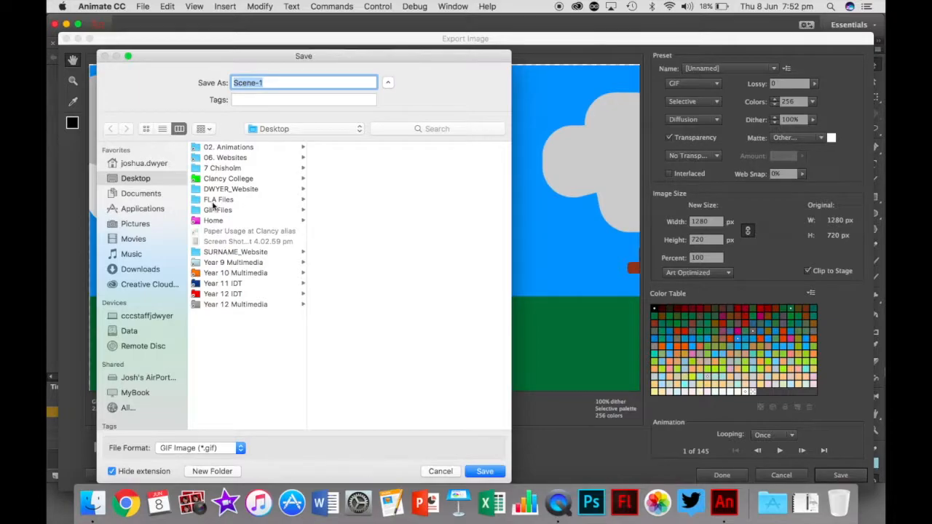
{"action": "left_click", "coordinate": [214, 211]}
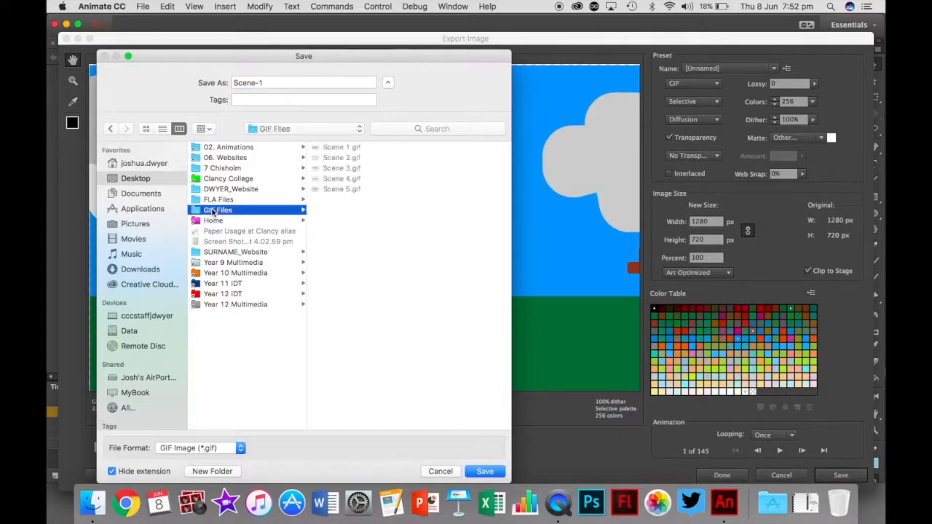
{"action": "left_click", "coordinate": [341, 149]}
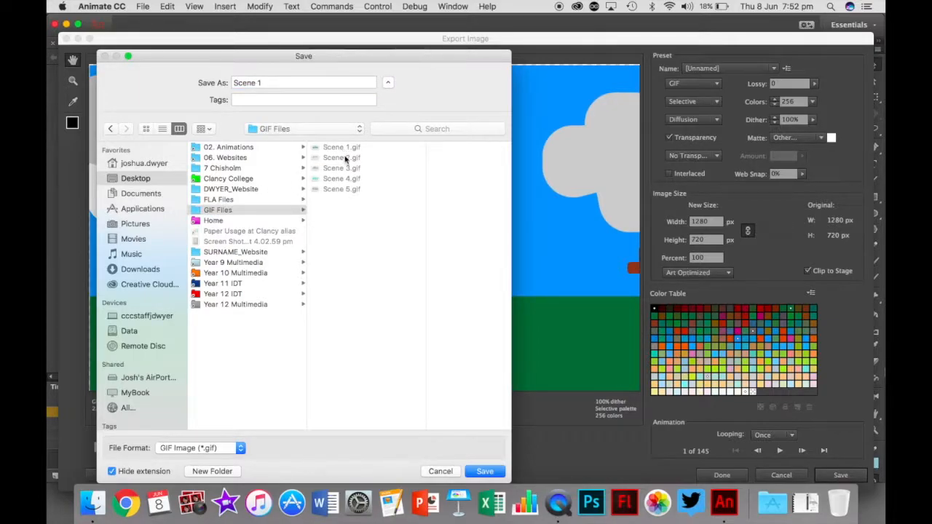
{"action": "left_click", "coordinate": [481, 471]}
{"action": "left_click", "coordinate": [397, 135]}
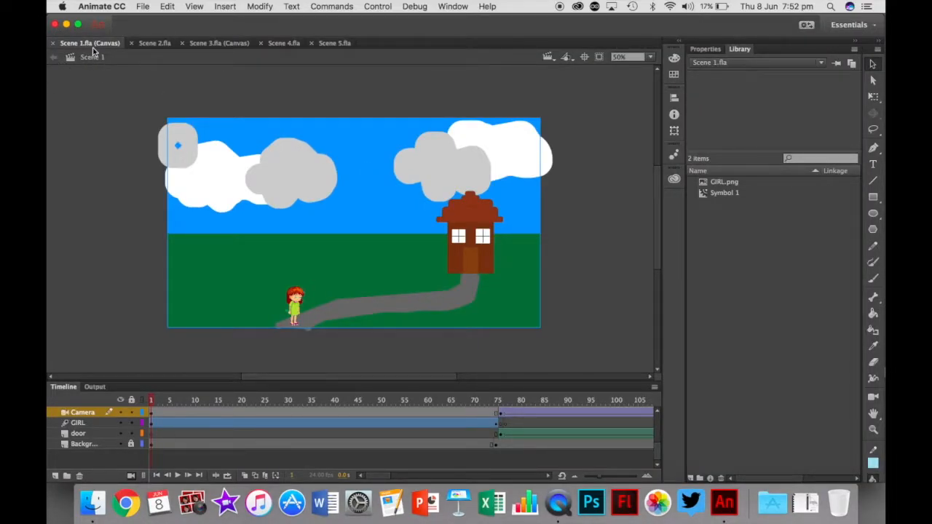
Look through the Scene 2, 3, 4 and 5 documents and close the Animate CC window
{"action": "left_click", "coordinate": [150, 44]}
{"action": "left_click", "coordinate": [211, 44]}
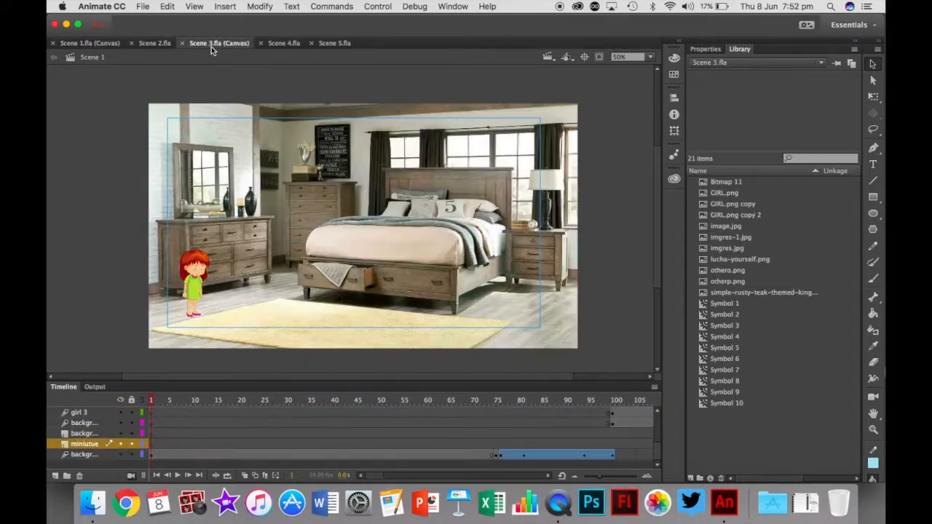
{"action": "left_click", "coordinate": [286, 44]}
{"action": "left_click", "coordinate": [327, 45]}
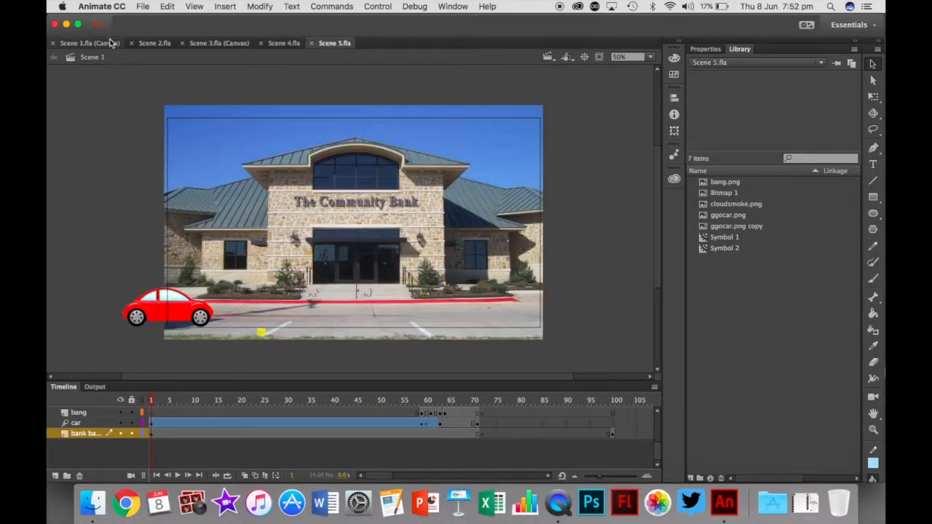
{"action": "left_click", "coordinate": [57, 27]}
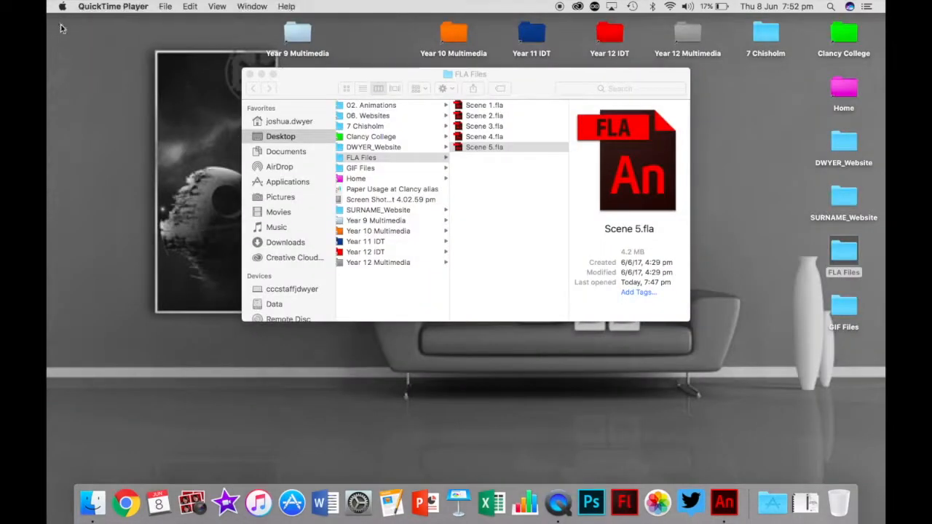
Preview Scene-1.gif and Scene 2.gif in the GIF Files folder in Finder, and move the folder window aside
{"action": "left_click", "coordinate": [361, 169]}
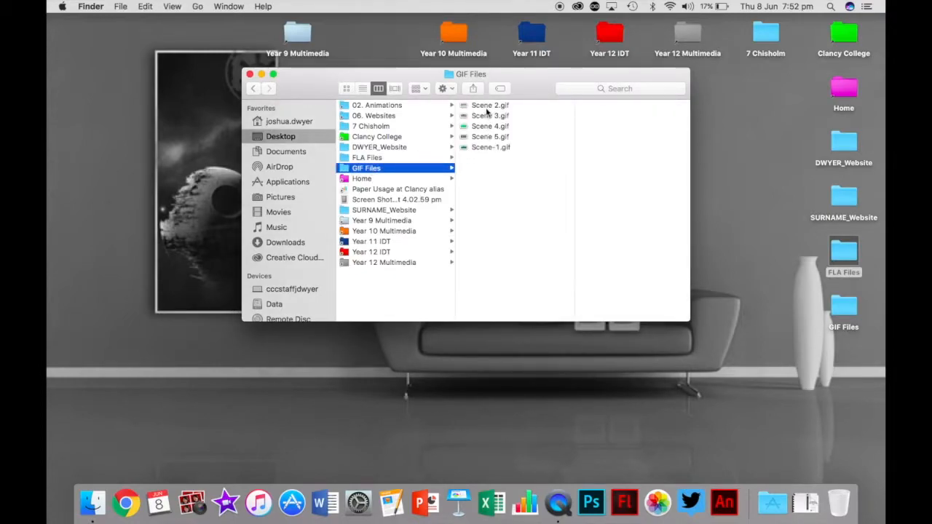
{"action": "left_click", "coordinate": [490, 147]}
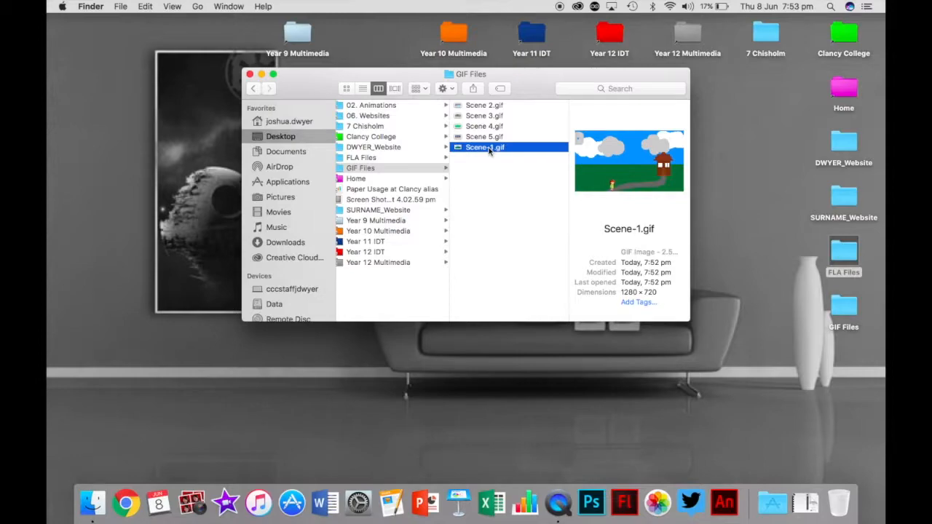
{"action": "left_click", "coordinate": [491, 106]}
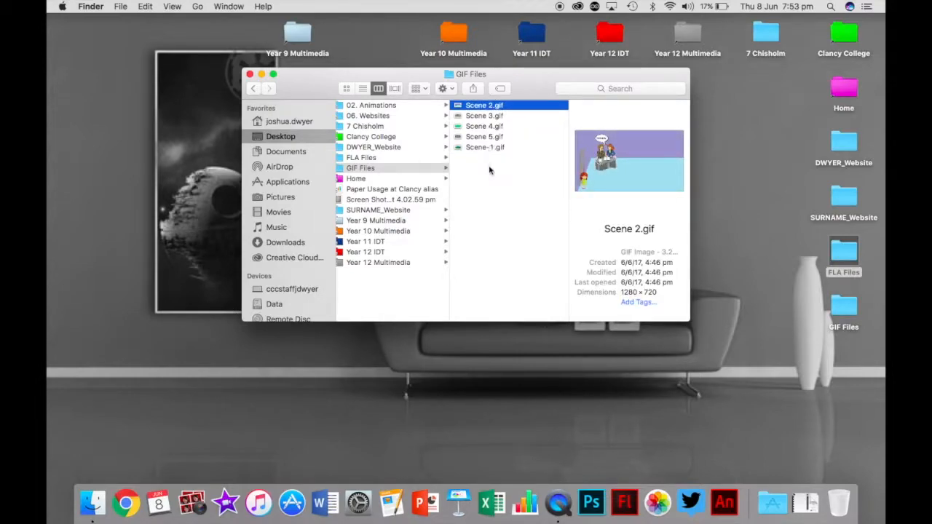
{"action": "left_click_drag", "start_coordinate": [378, 76], "coordinate": [545, 102]}
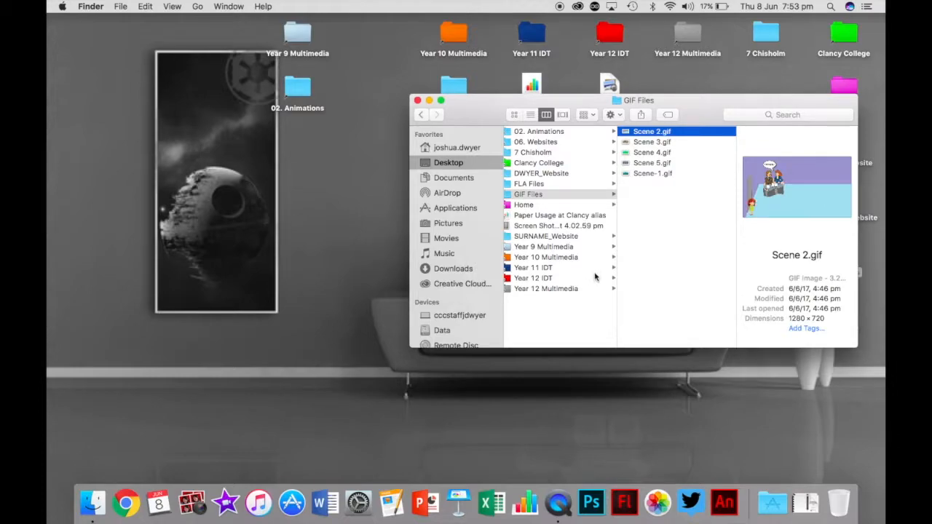
Find Adobe After Effects CC 2017 with the system search and launch it
{"action": "key", "text": "super+space"}
{"action": "type", "text": "ad"}
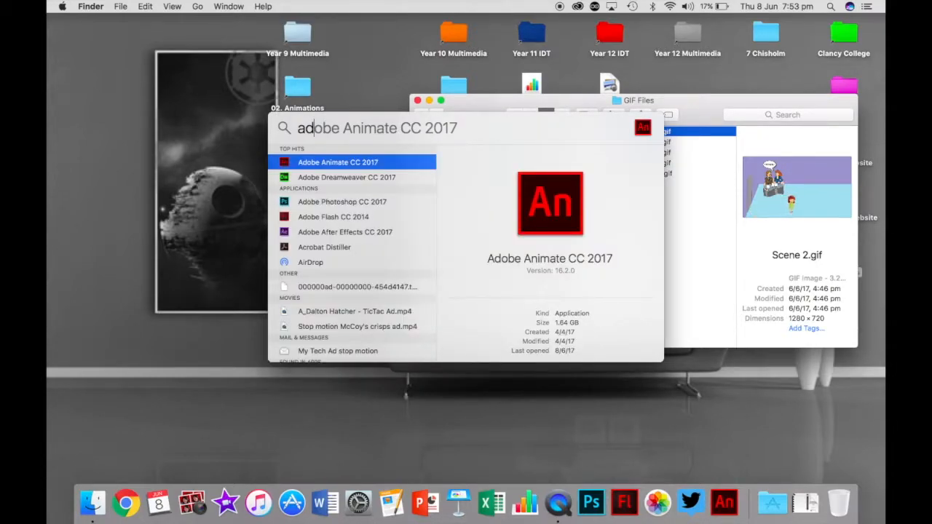
{"action": "key", "text": "Down"}
{"action": "key", "text": "Down"}
{"action": "key", "text": "Down"}
{"action": "key", "text": "Down"}
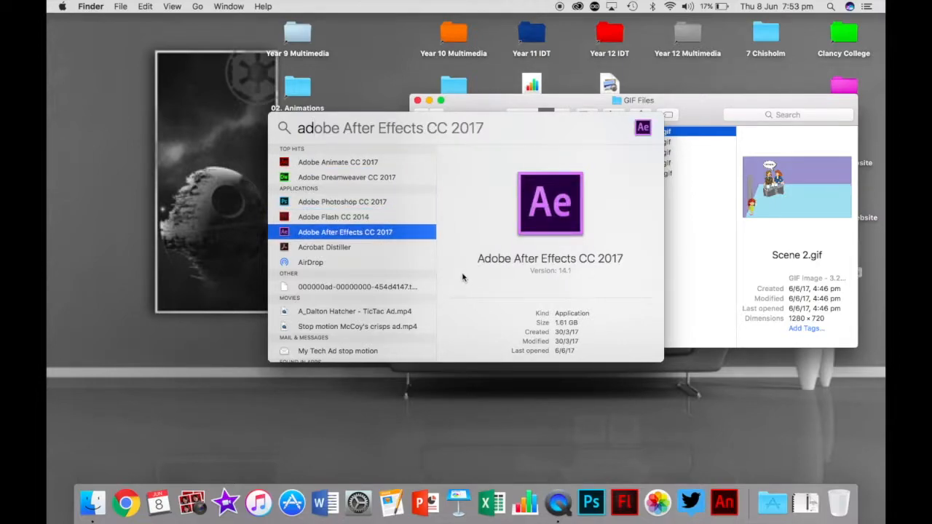
{"action": "double_click", "coordinate": [369, 234]}
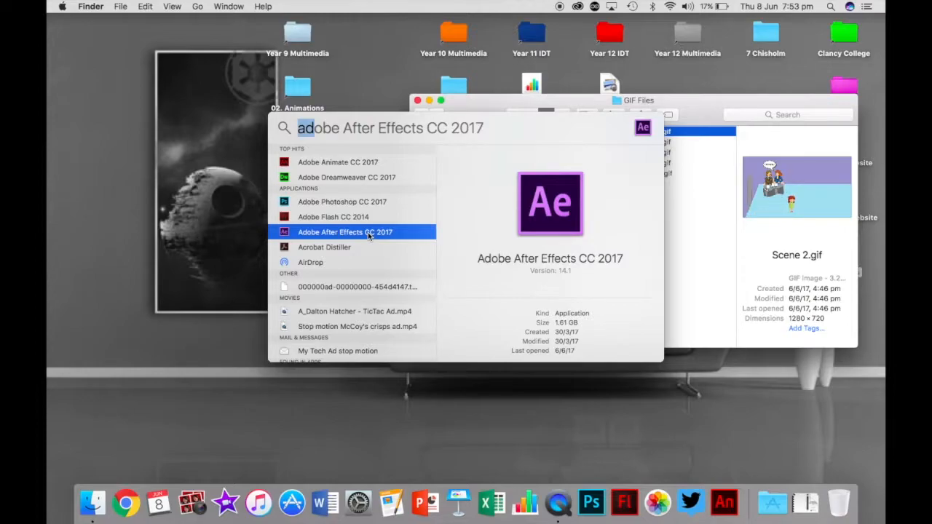
{"action": "key", "text": "Return"}
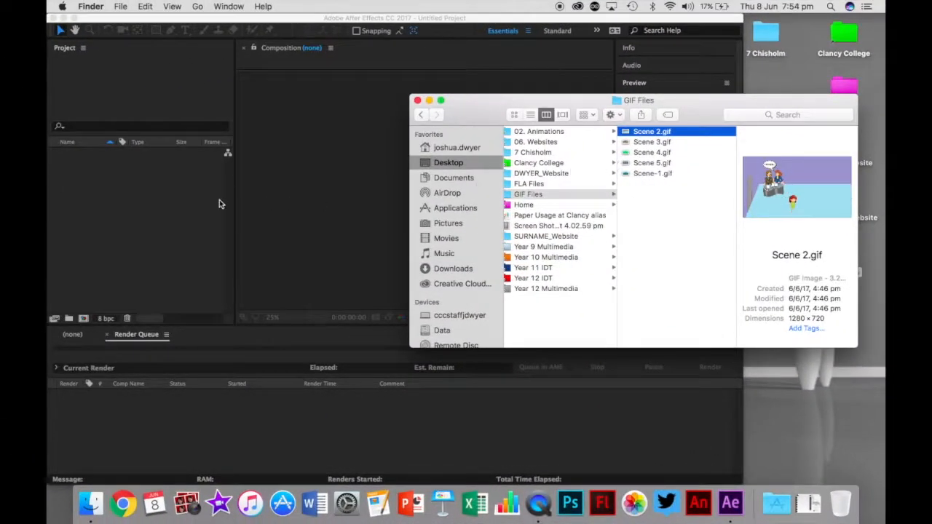
Show the empty timeline in After Effects and import all five scene GIFs from the GIF Files folder into the project
{"action": "left_click", "coordinate": [454, 36]}
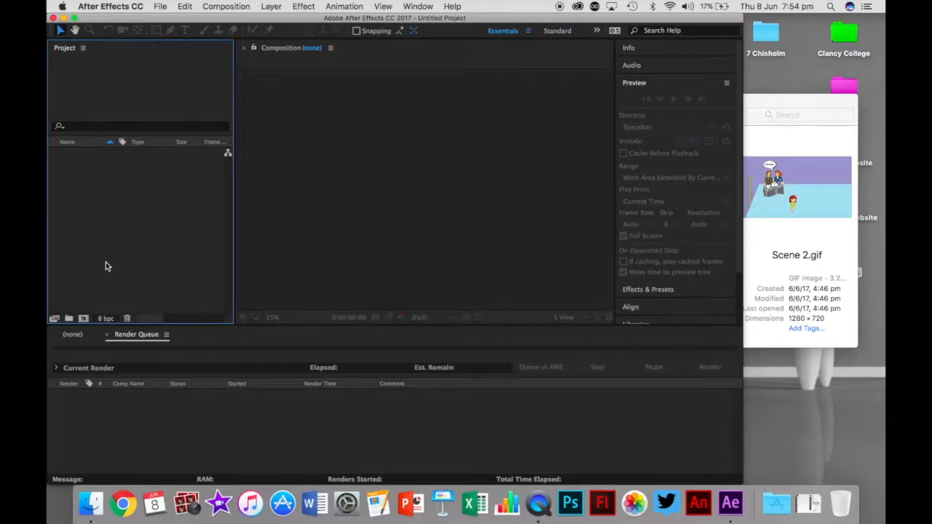
{"action": "left_click", "coordinate": [71, 335]}
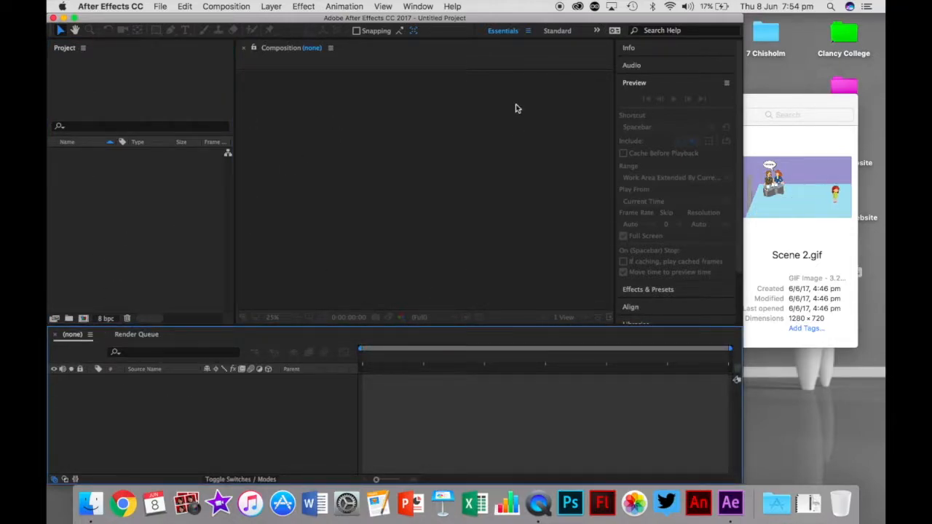
{"action": "left_click", "coordinate": [769, 115]}
{"action": "left_click_drag", "start_coordinate": [653, 241], "coordinate": [152, 209]}
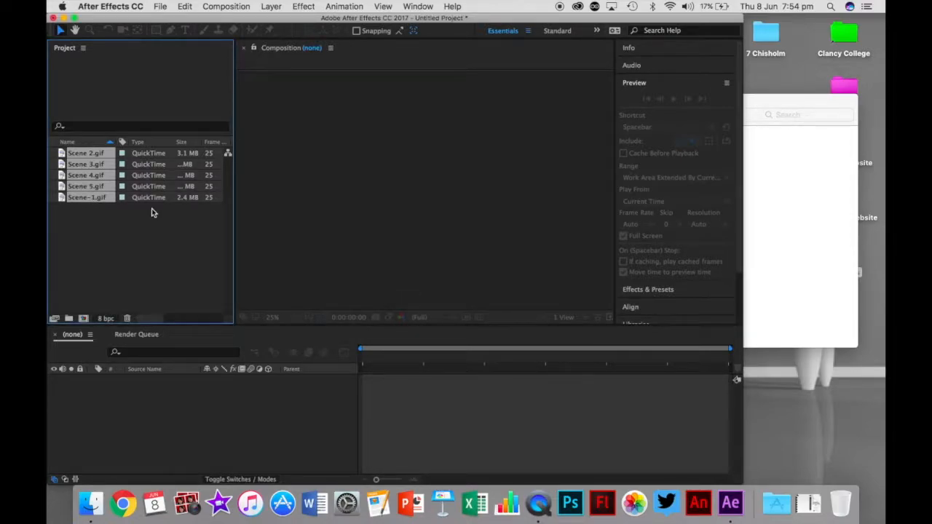
{"action": "left_click", "coordinate": [151, 212]}
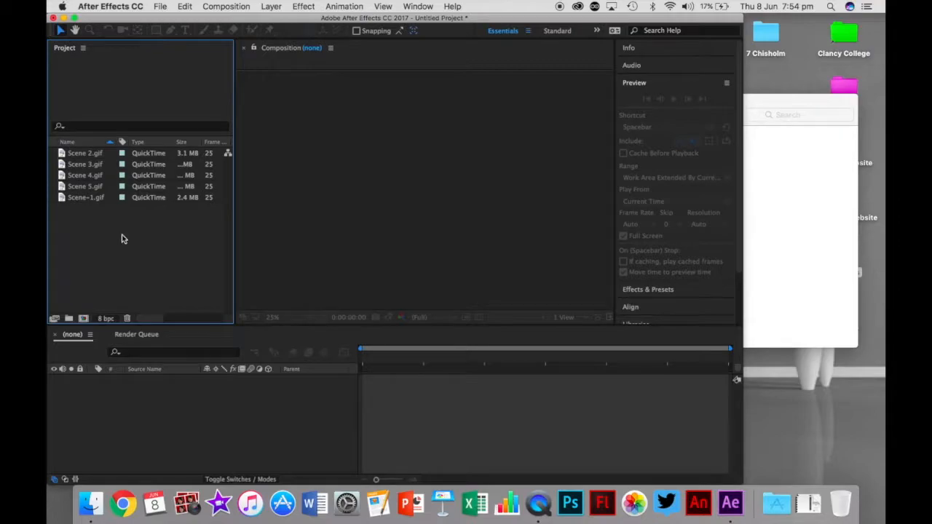
Rename the imported Scene-1.gif footage as Scene 1.gif
{"action": "left_click", "coordinate": [80, 200]}
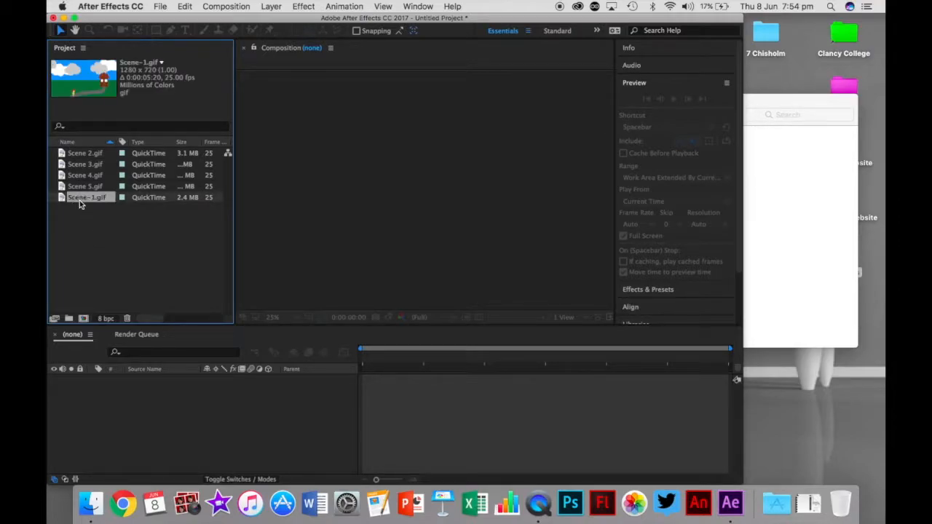
{"action": "right_click", "coordinate": [80, 201]}
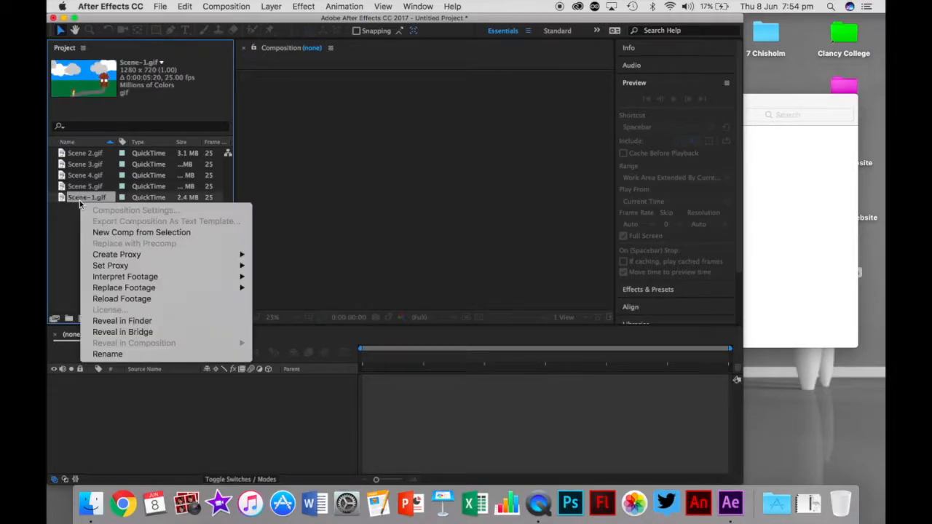
{"action": "left_click", "coordinate": [109, 354]}
{"action": "key", "text": "Right"}
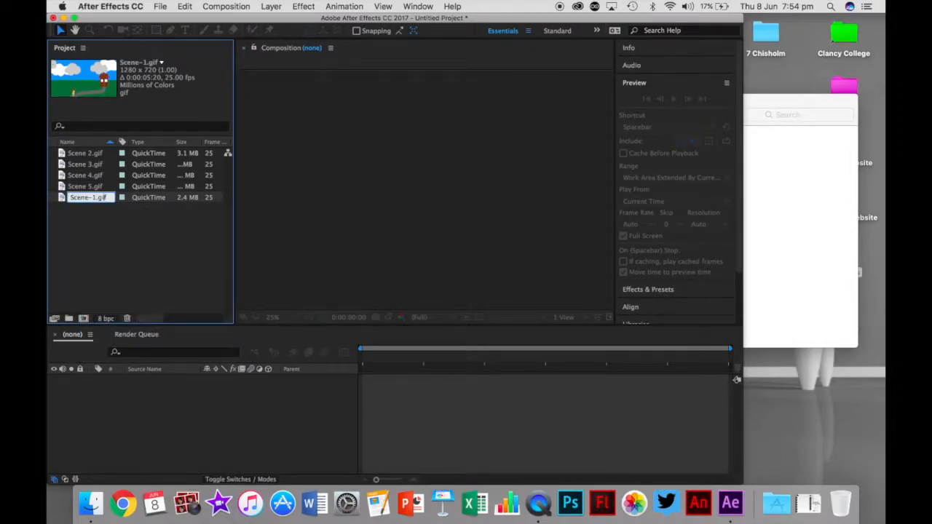
{"action": "key", "text": "Left"}
{"action": "key", "text": "BackSpace"}
{"action": "key", "text": "Return"}
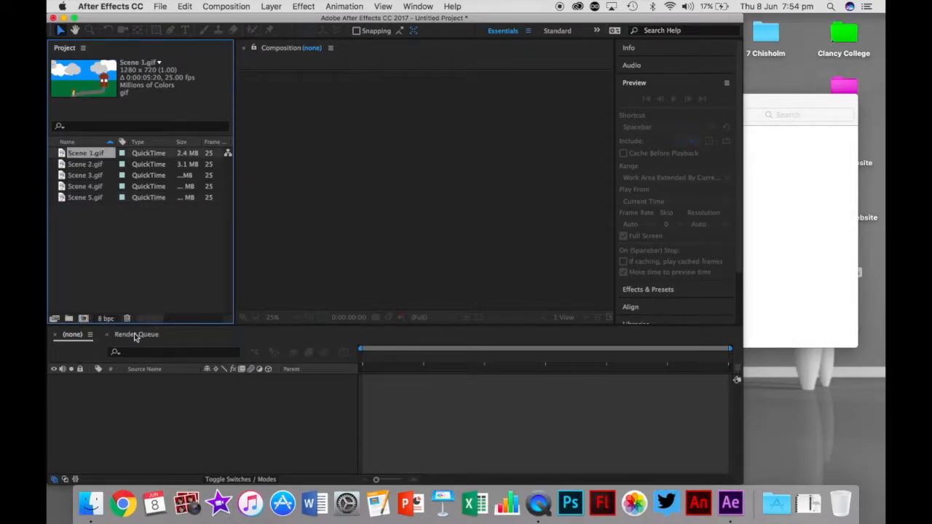
Create a single composition from all five scene GIFs, using Scene 1.gif's dimensions and sequencing the layers without overlap
{"action": "left_click", "coordinate": [88, 245]}
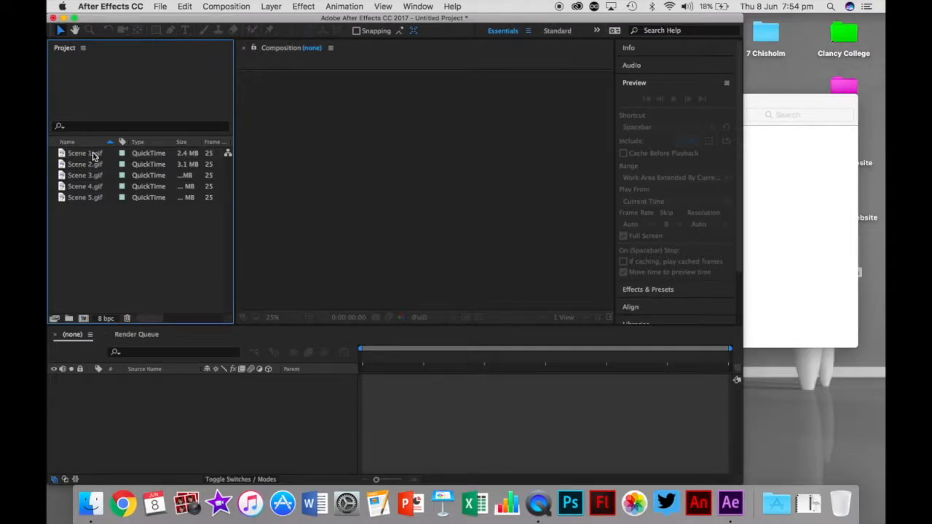
{"action": "left_click_drag", "start_coordinate": [94, 226], "coordinate": [94, 149]}
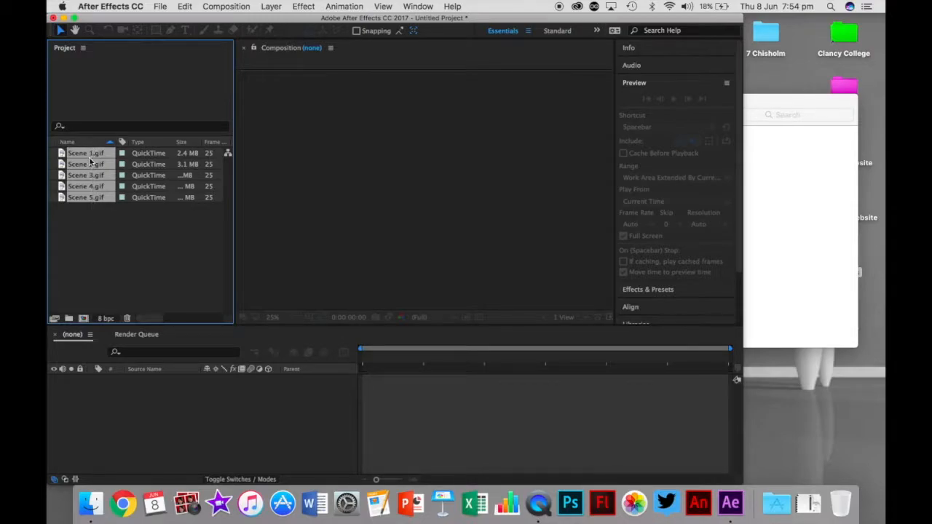
{"action": "left_click", "coordinate": [232, 9]}
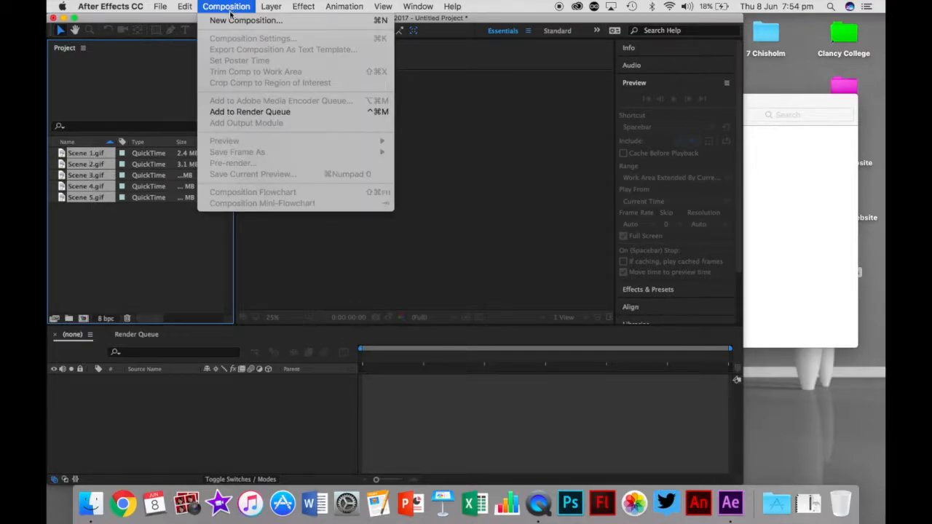
{"action": "left_click", "coordinate": [228, 9]}
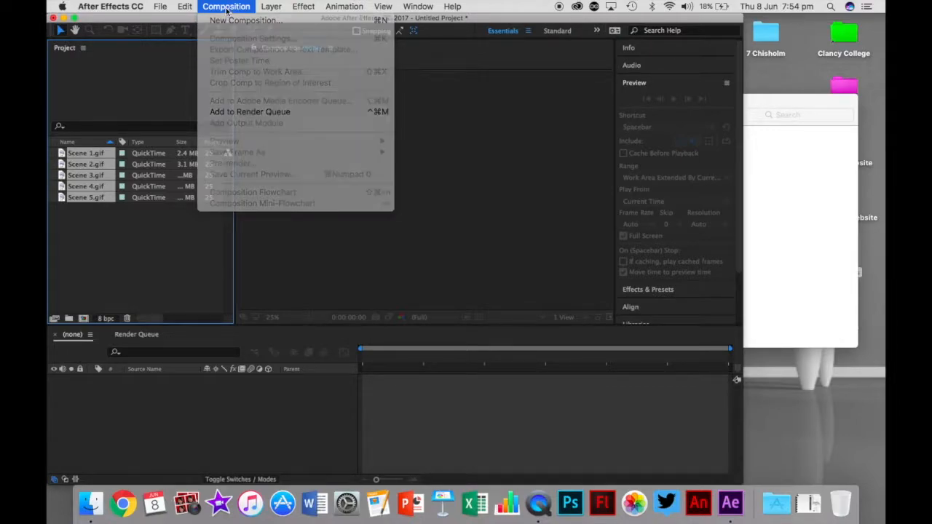
{"action": "right_click", "coordinate": [83, 186]}
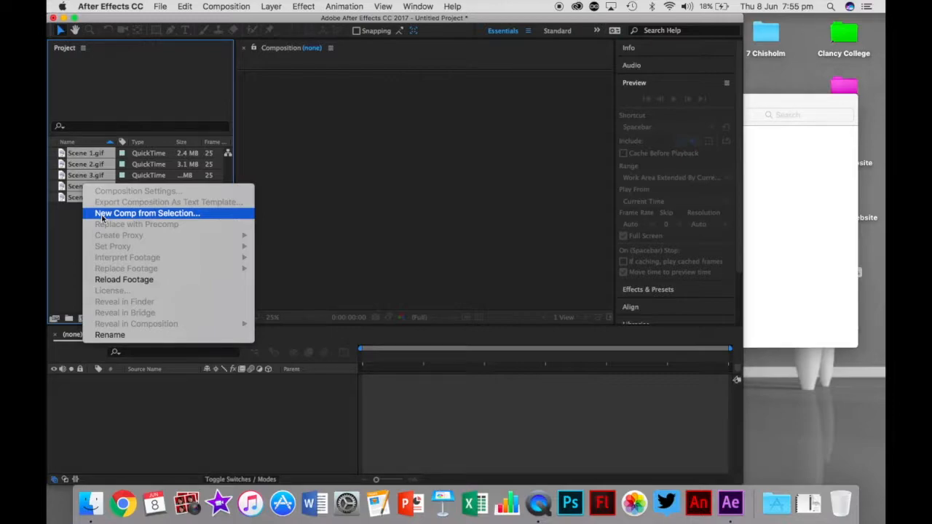
{"action": "left_click", "coordinate": [102, 213]}
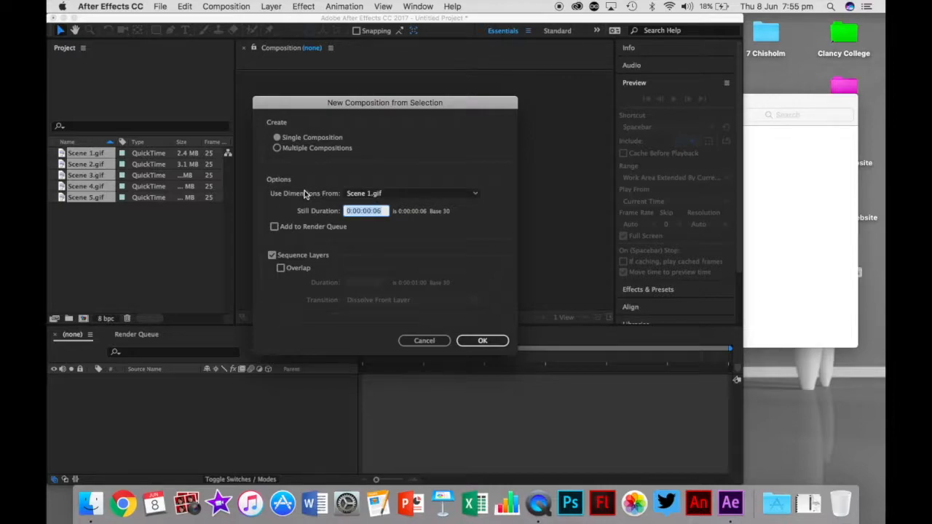
{"action": "left_click", "coordinate": [273, 258]}
{"action": "left_click", "coordinate": [273, 257]}
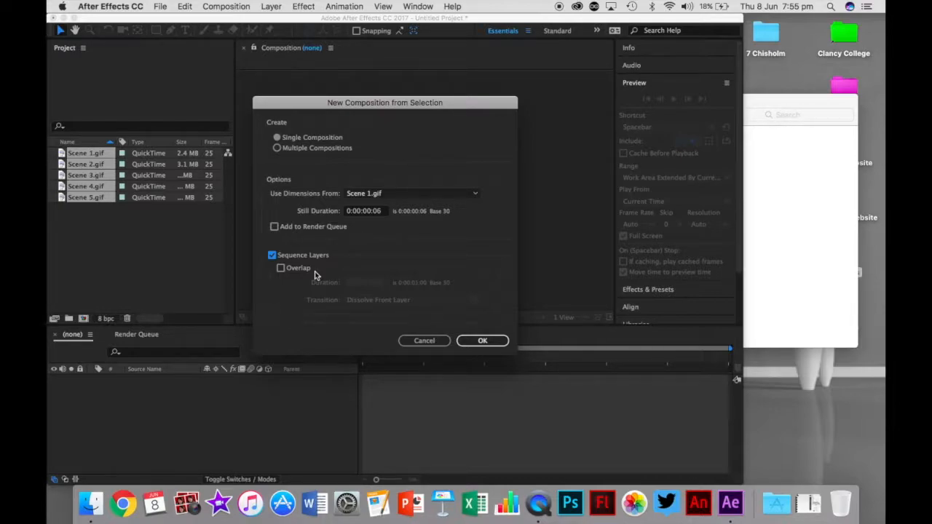
{"action": "left_click", "coordinate": [480, 341]}
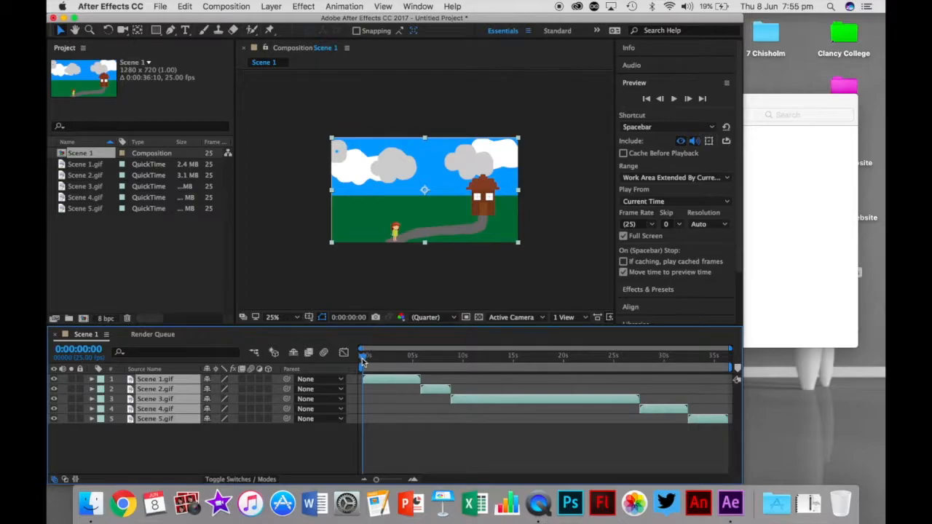
Preview the Scene 1 composition, add it to the render queue, and render it as Scene 1.mov with Best Settings and Lossless output
{"action": "key", "text": "space"}
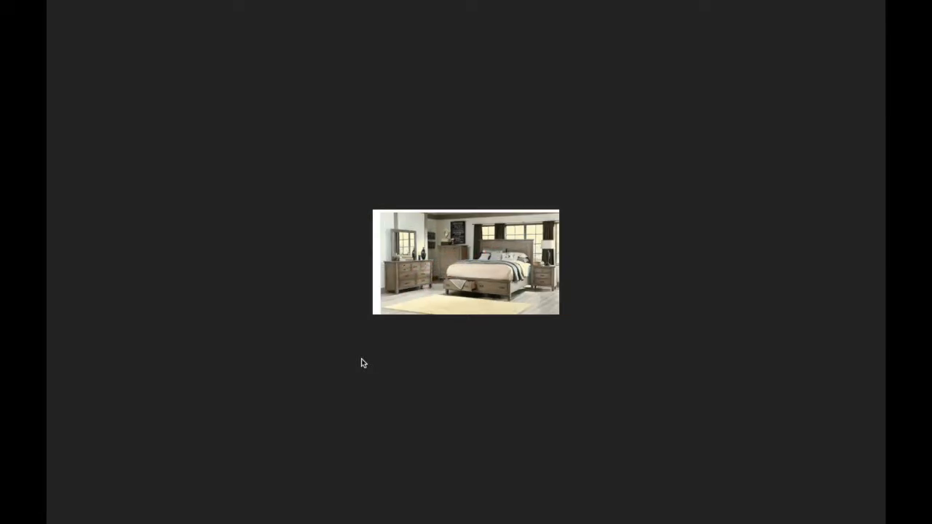
{"action": "key", "text": "space"}
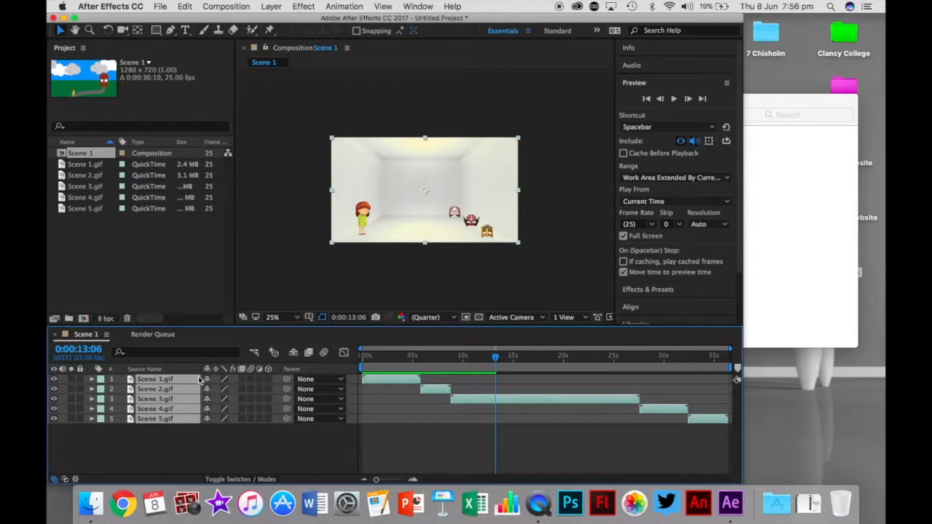
{"action": "left_click", "coordinate": [217, 8]}
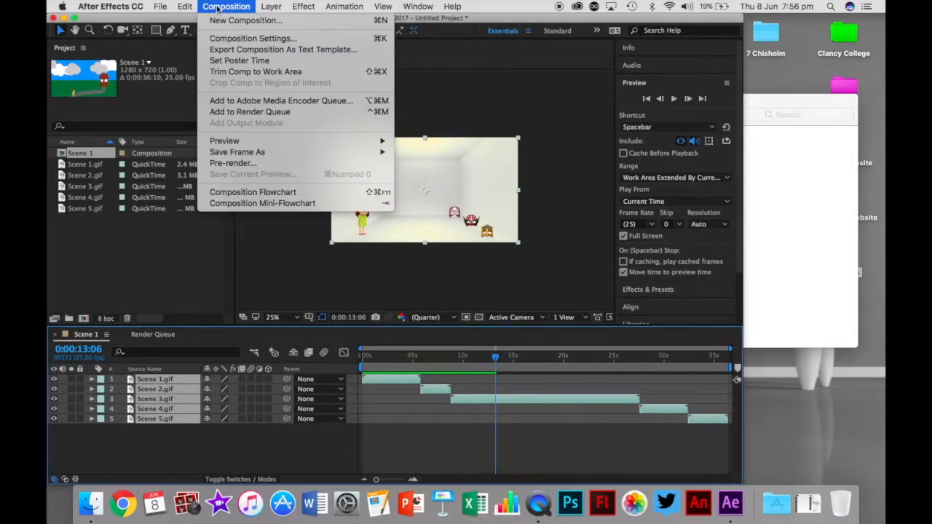
{"action": "left_click", "coordinate": [248, 113]}
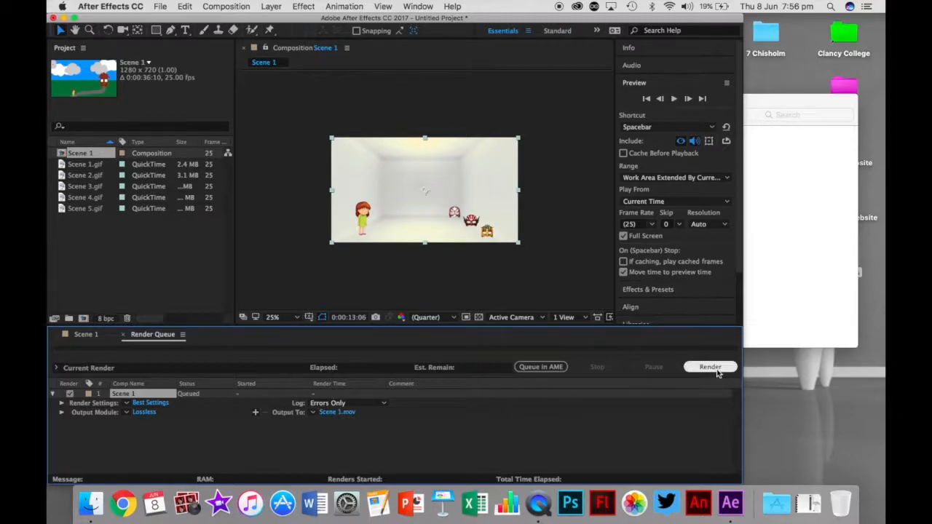
{"action": "left_click", "coordinate": [693, 369]}
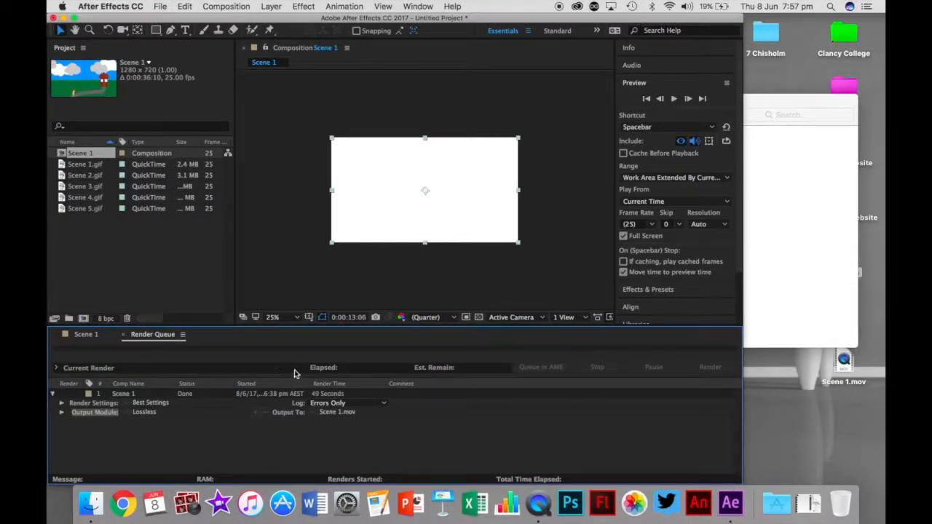
Close the GIF Files folder window and check the rendered Scene 1.mov from the desktop in QuickTime Player, skipping through to its end
{"action": "left_click", "coordinate": [787, 101]}
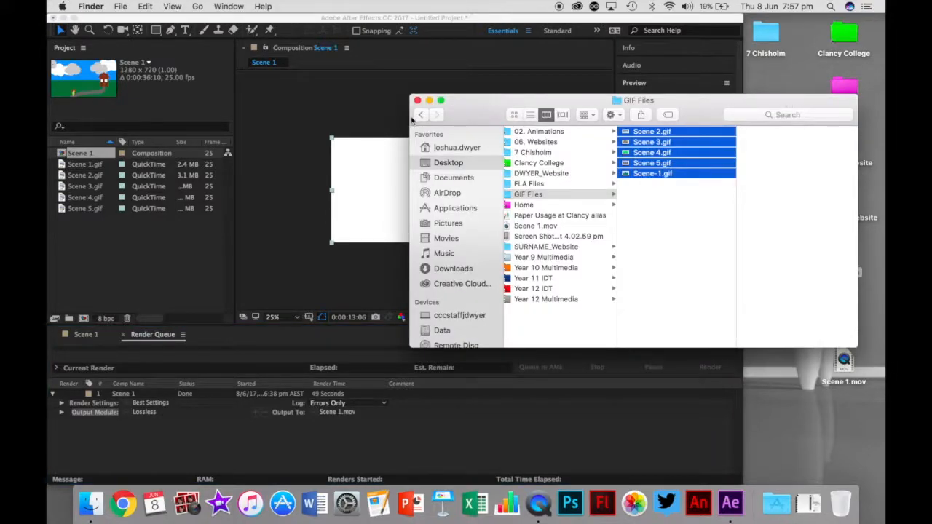
{"action": "left_click", "coordinate": [417, 100]}
{"action": "double_click", "coordinate": [843, 359]}
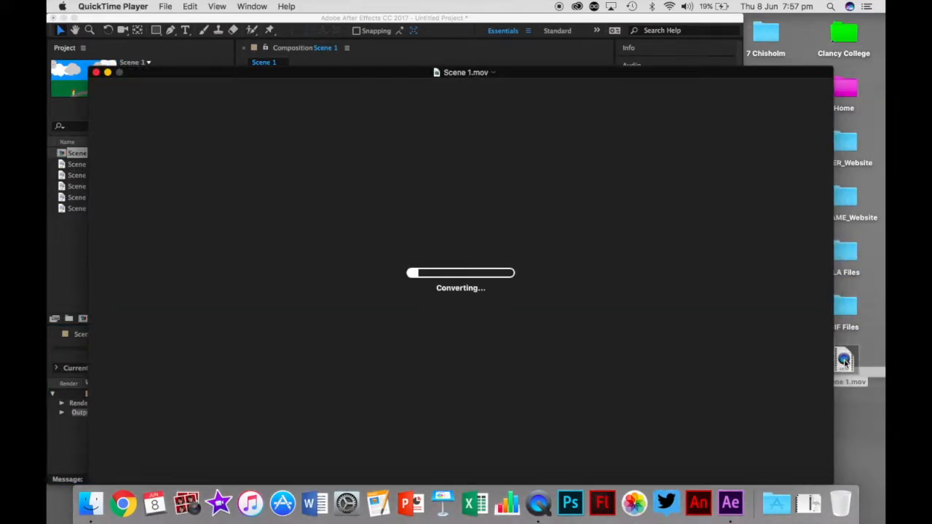
{"action": "left_click_drag", "start_coordinate": [532, 74], "coordinate": [533, 45]}
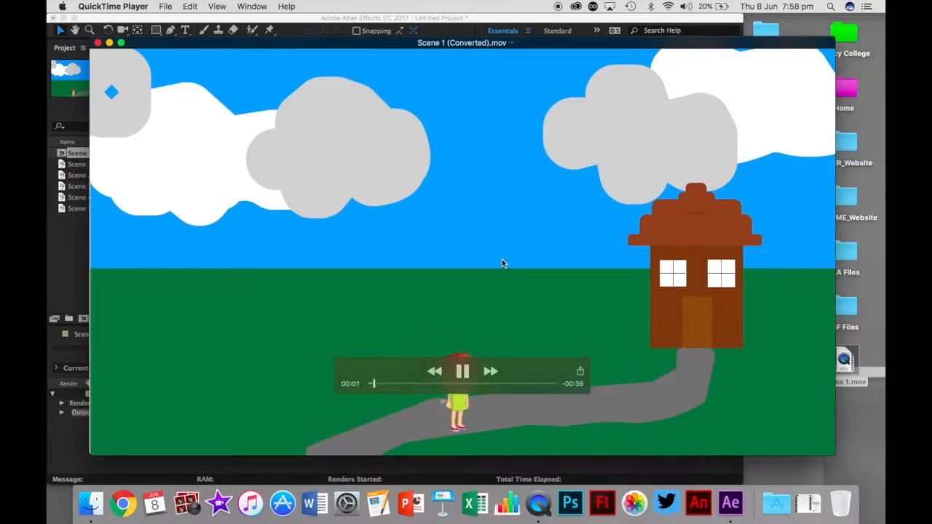
{"action": "left_click", "coordinate": [511, 384]}
{"action": "left_click", "coordinate": [534, 384]}
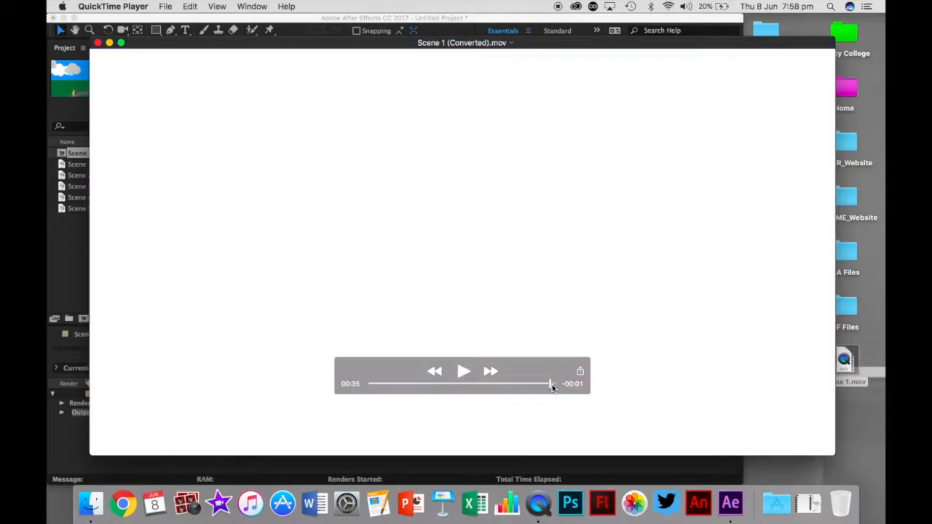
Close the converted movie without saving it and select Scene 1.mov on the desktop
{"action": "left_click", "coordinate": [98, 43]}
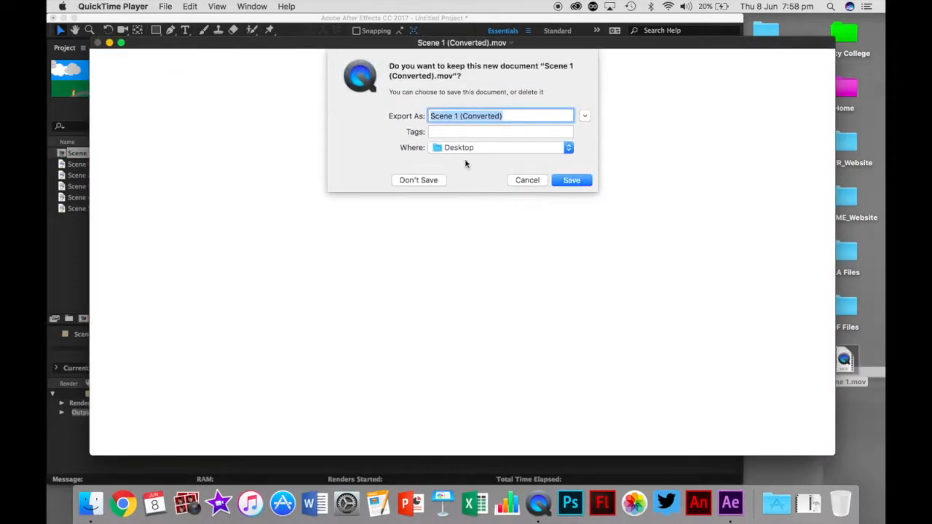
{"action": "left_click", "coordinate": [419, 180]}
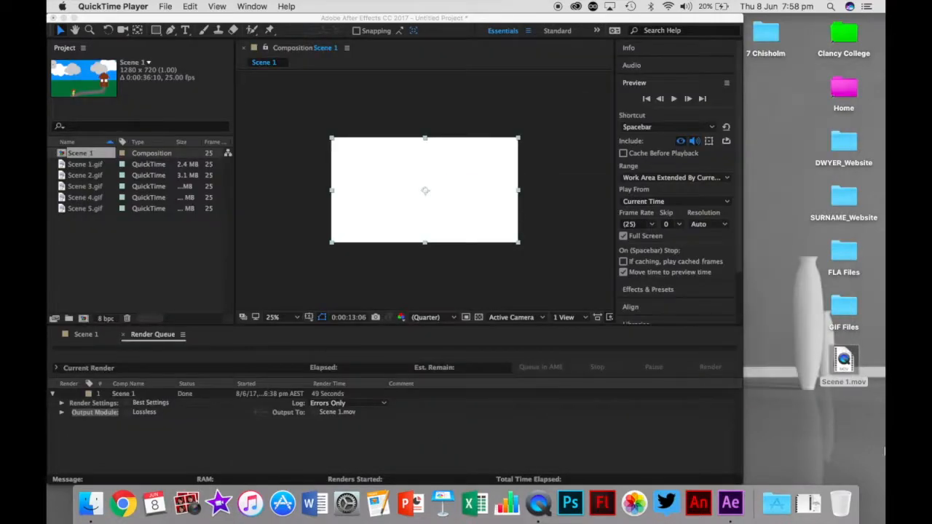
{"action": "left_click_drag", "start_coordinate": [880, 404], "coordinate": [803, 347]}
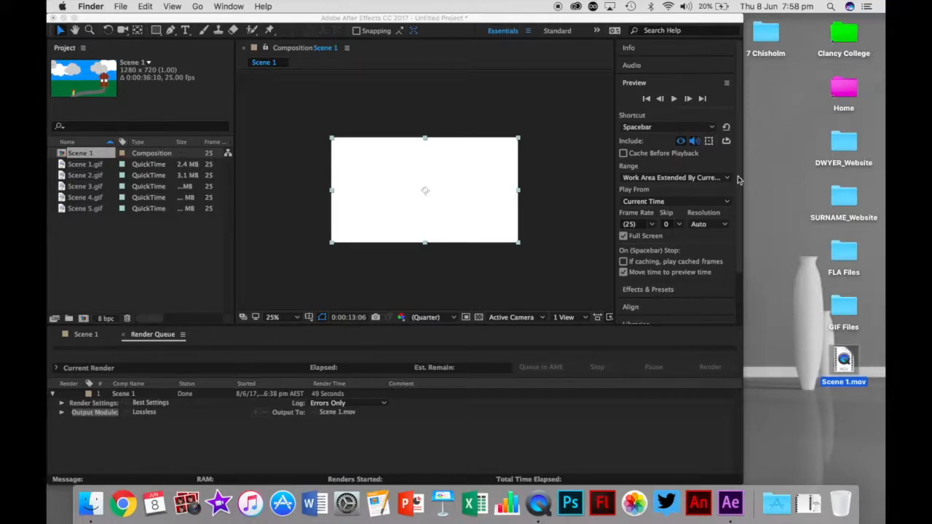